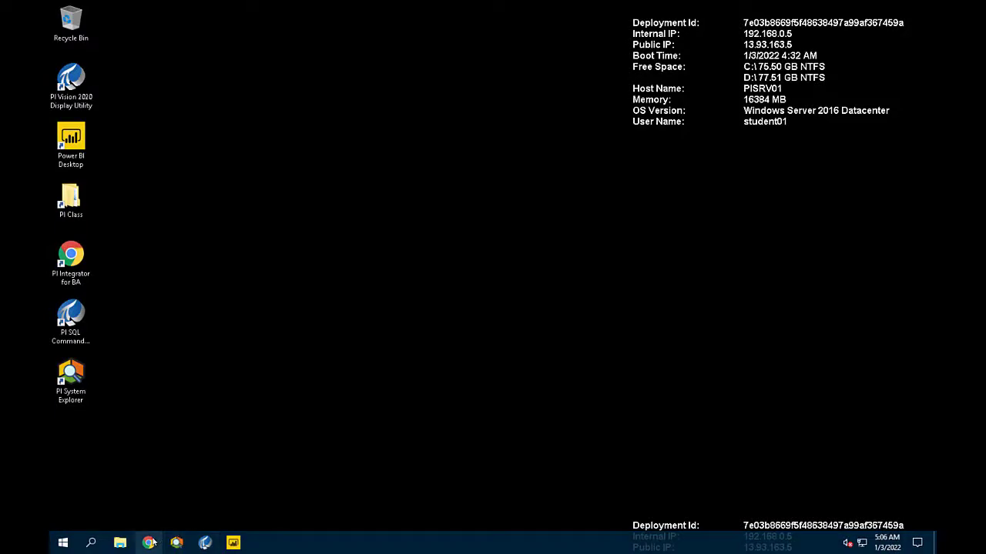
Step: Launch Chrome and open the PI Integrator for BA site at pisrv01.pischool.int:444 from its bookmark
click(148, 543)
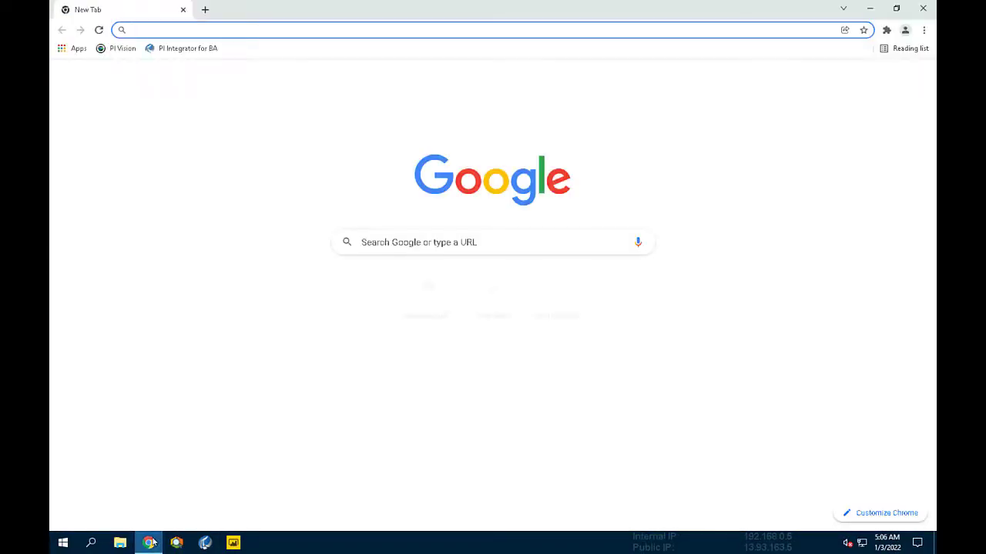
click(188, 51)
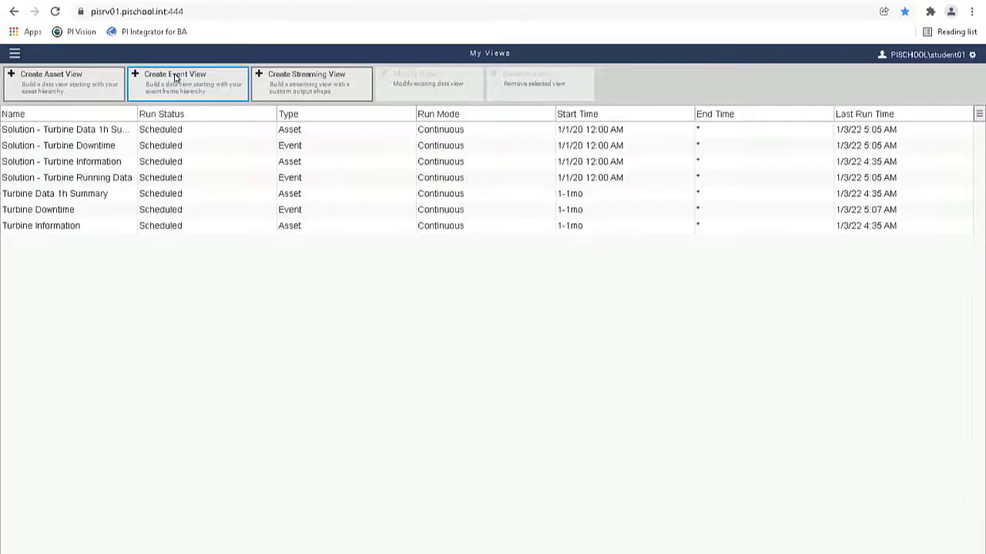
Step: Create an event view named 'Turbine Running Data' and open it in the Event View Designer
click(175, 77)
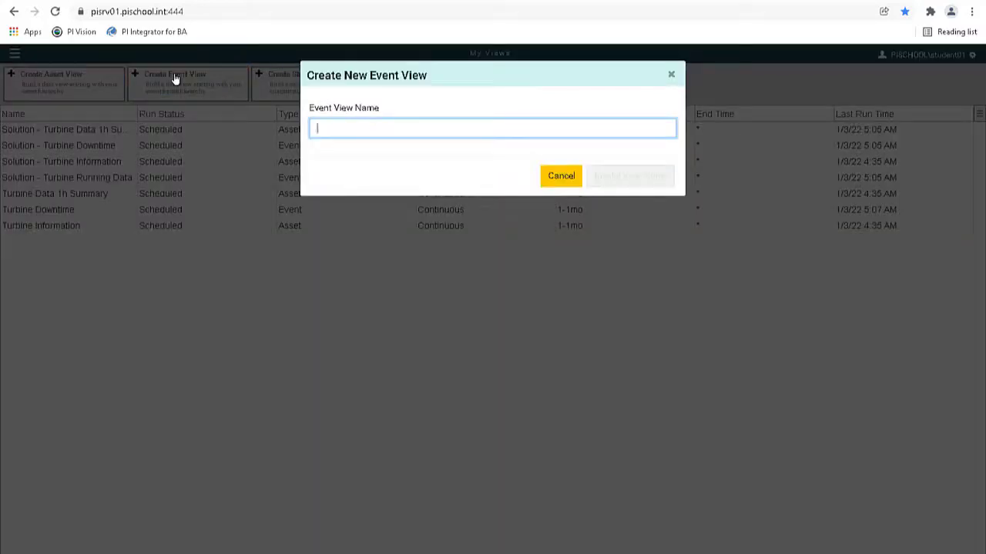
text(Turbine Runnin)
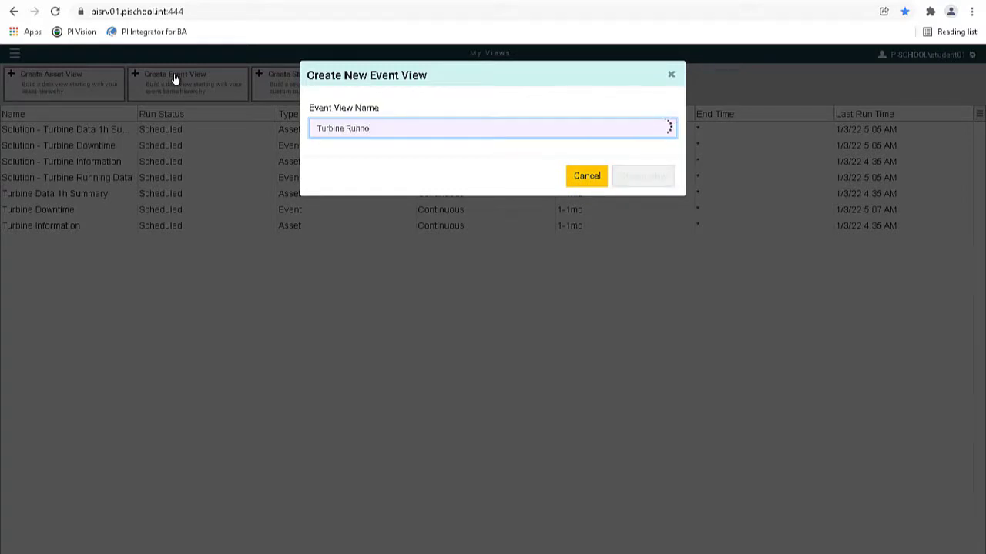
text(g Data)
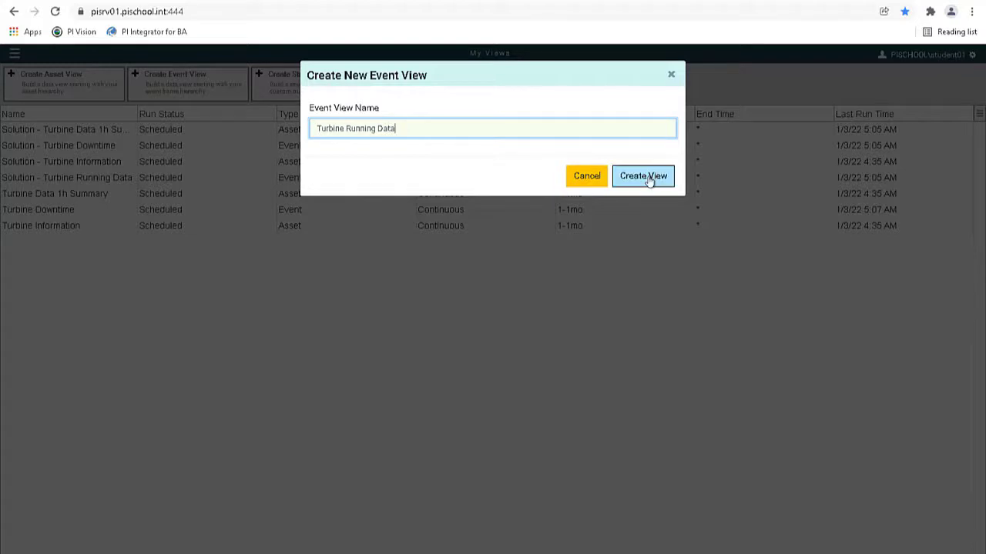
click(647, 177)
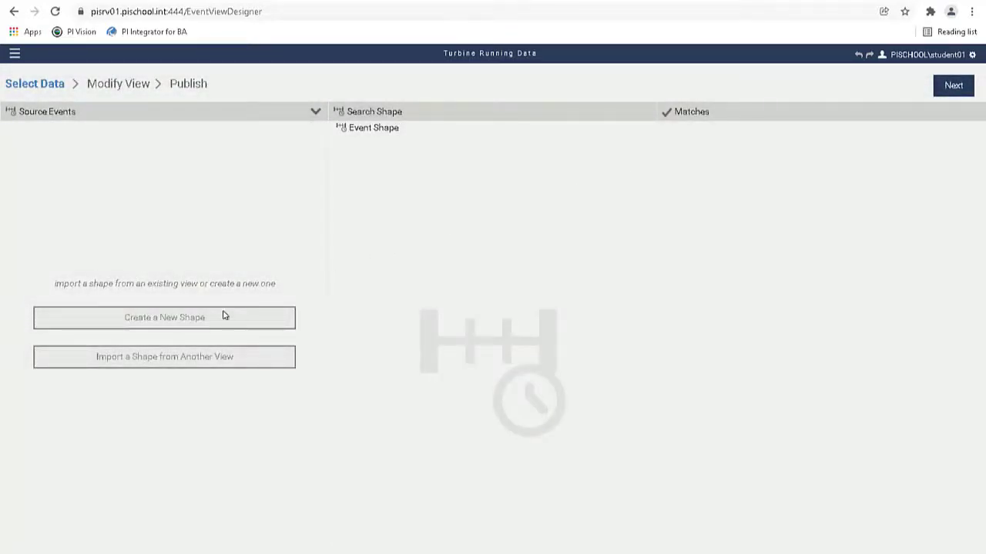
Step: Start a new shape from the Wind Generation database, filtering events on 'Generating'
click(220, 318)
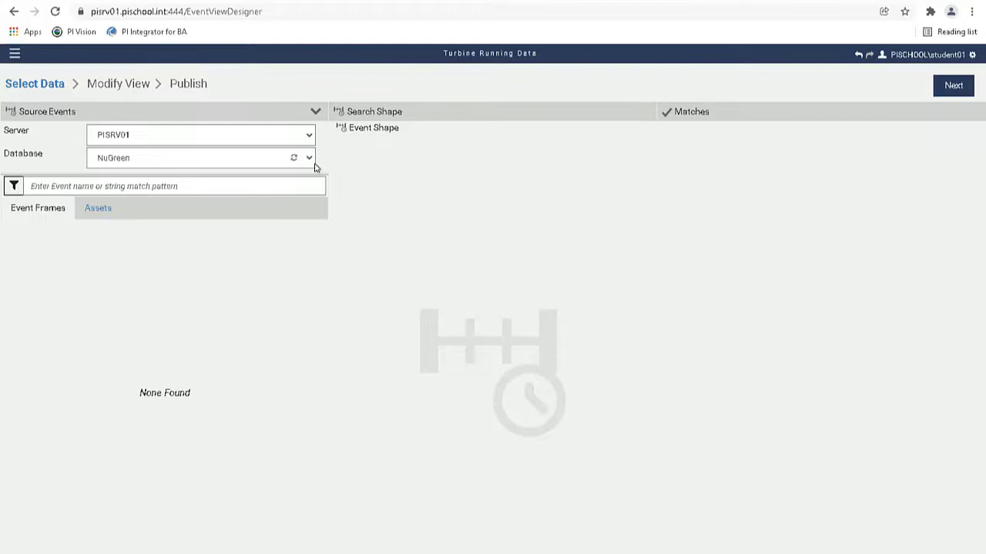
click(308, 159)
click(265, 189)
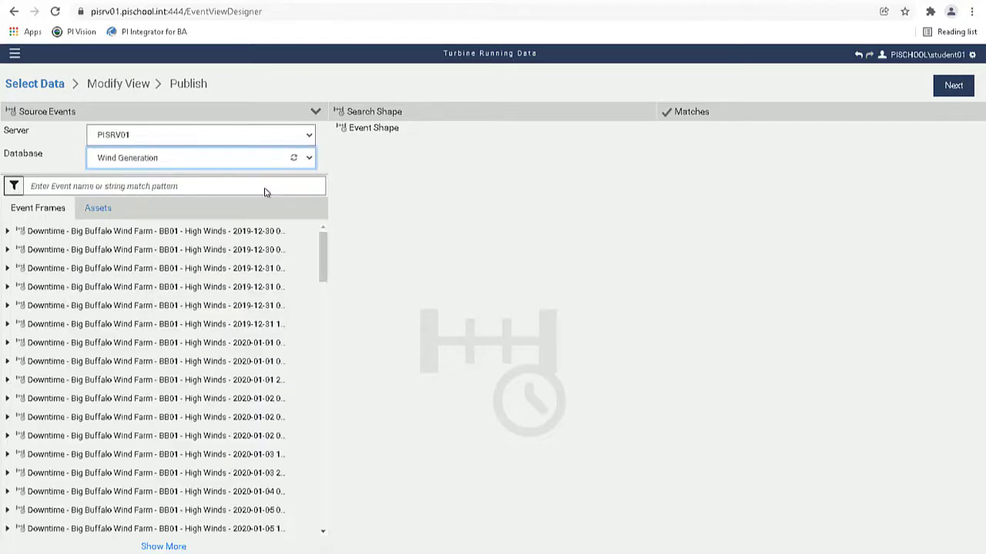
click(265, 188)
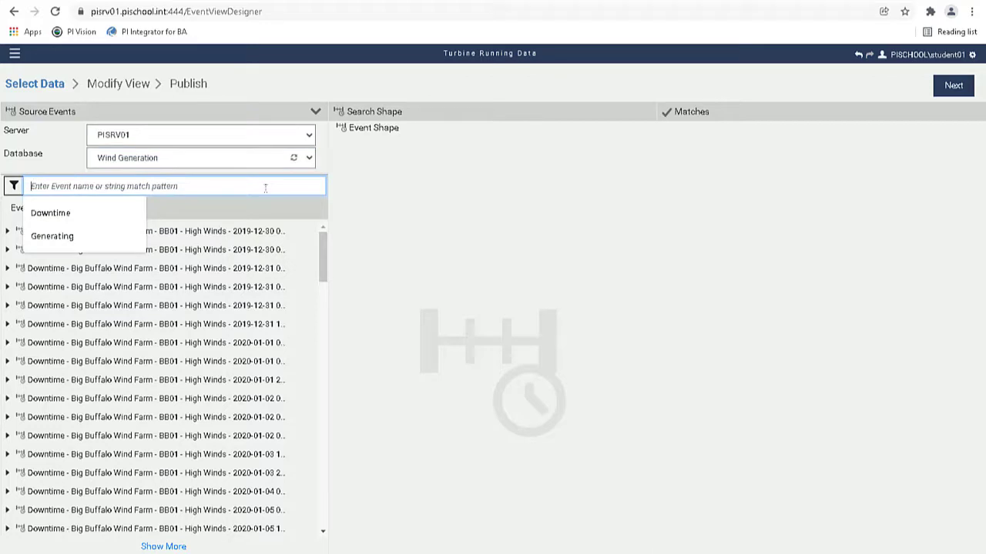
text(Generat)
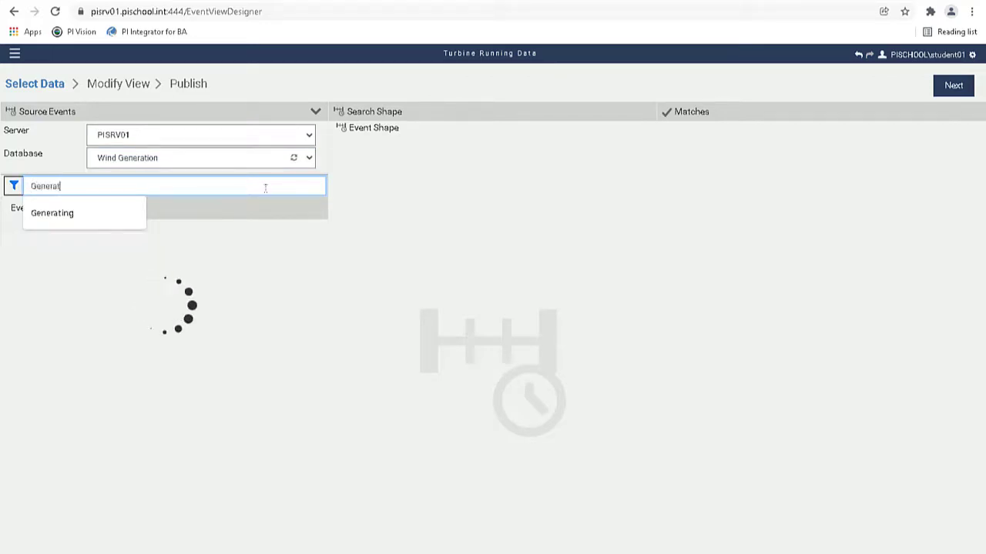
text(ing)
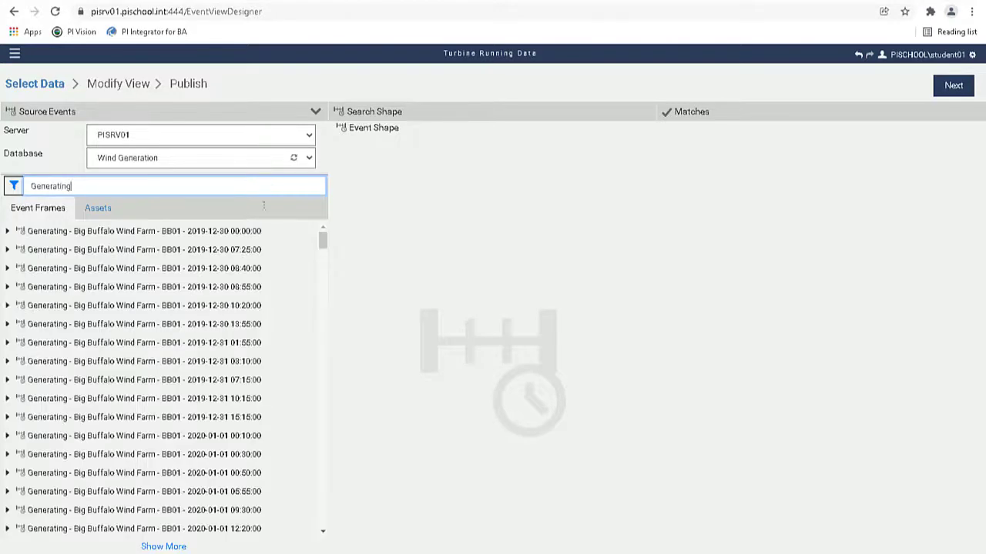
Step: Put the first Generating event frame and its BB01 asset into the search shape
drag(253, 235, 447, 176)
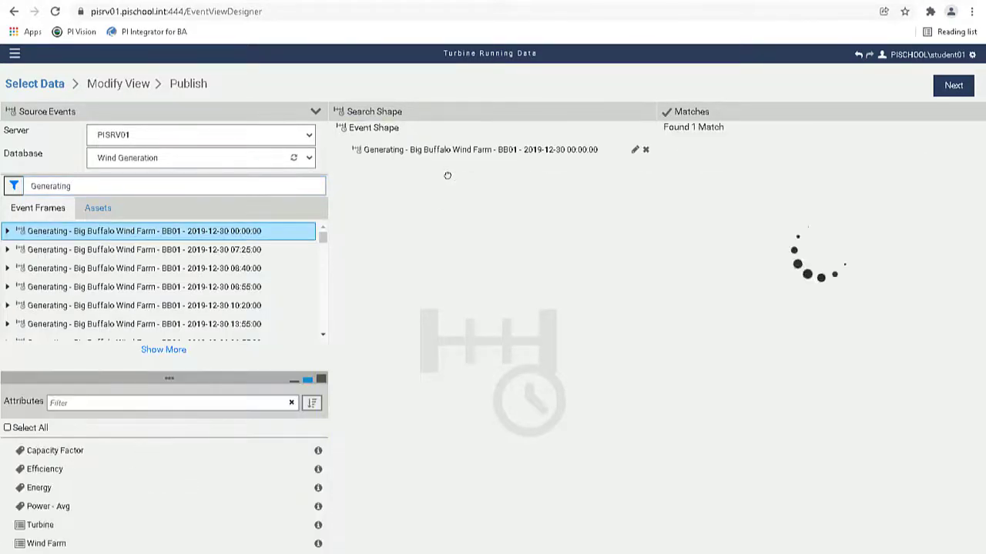
click(8, 232)
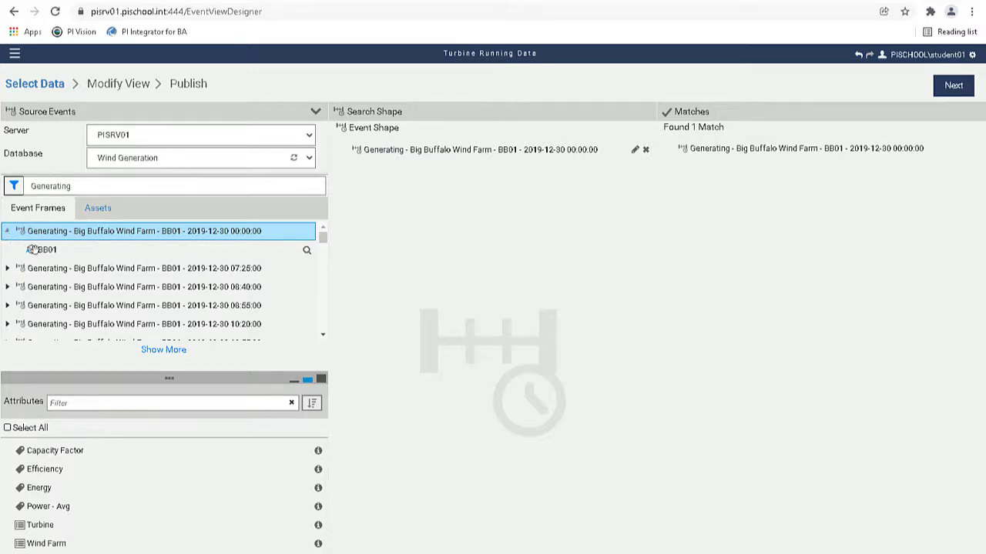
drag(40, 249, 419, 180)
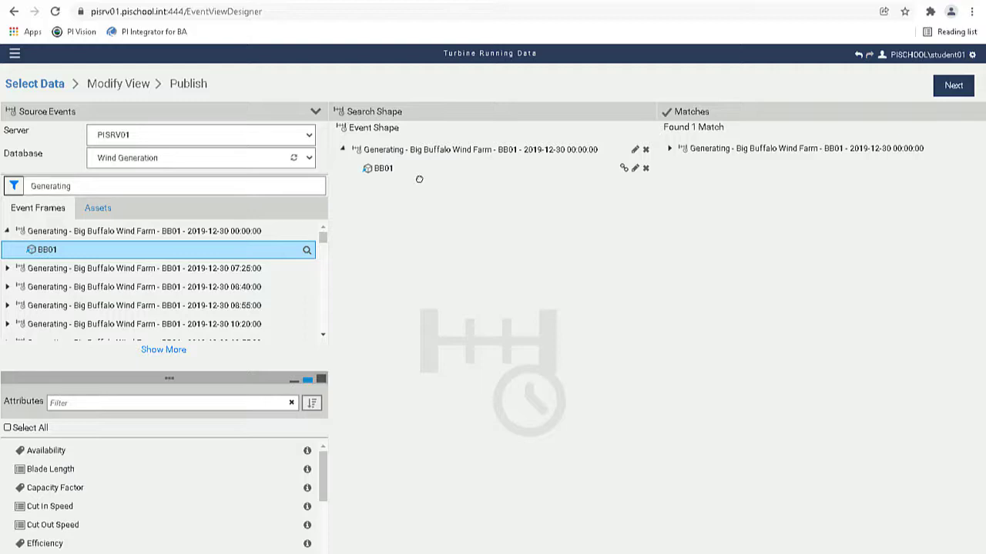
Step: Drag Capacity Factor, Efficiency, Power, Wind Speed and Yaw Angle from Attributes onto BB01
click(86, 491)
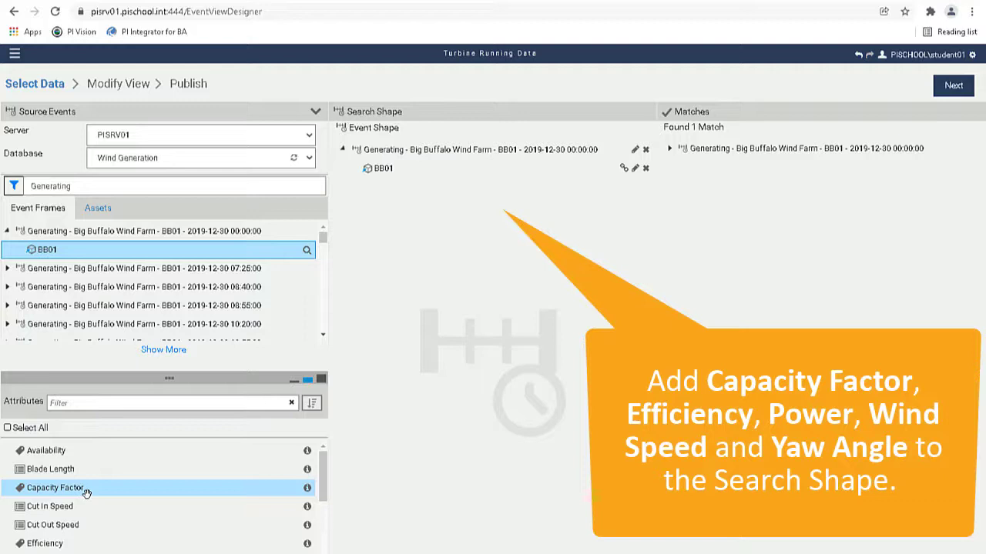
drag(417, 383, 418, 385)
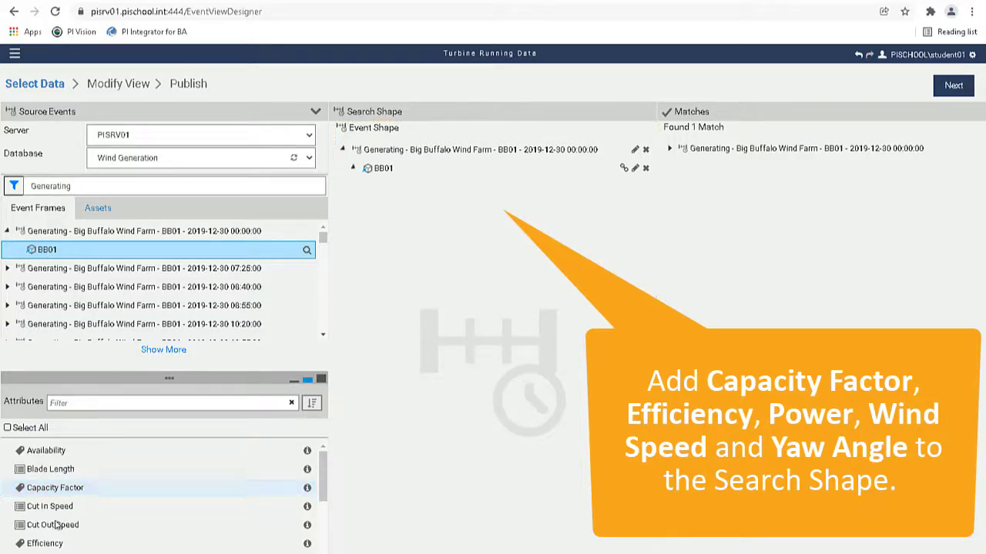
drag(60, 547, 416, 402)
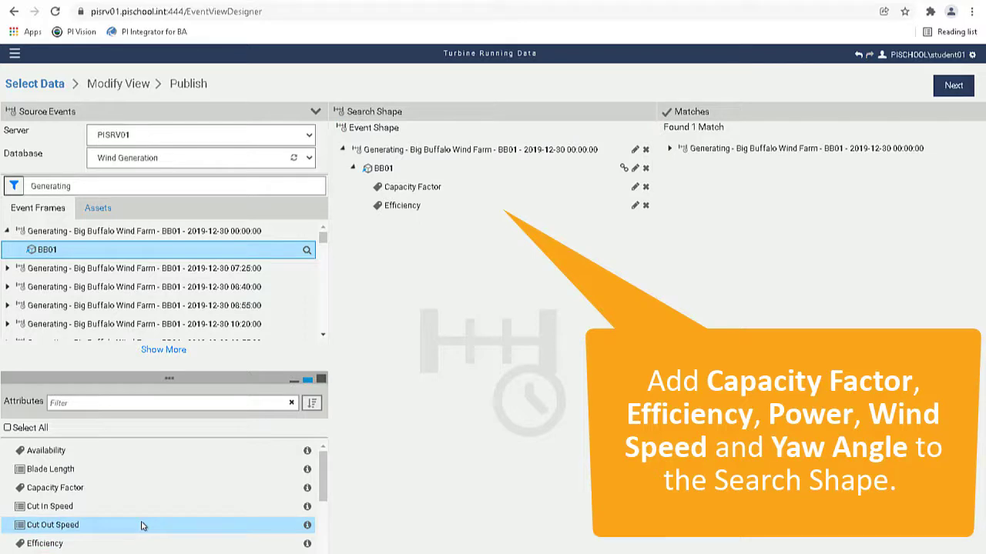
drag(322, 495, 322, 549)
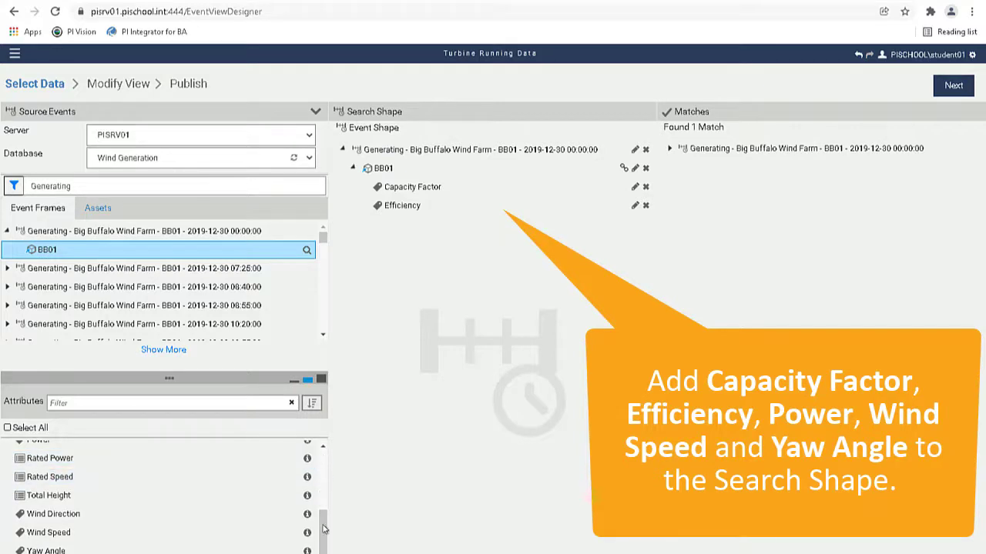
drag(322, 525, 322, 520)
drag(84, 458, 403, 325)
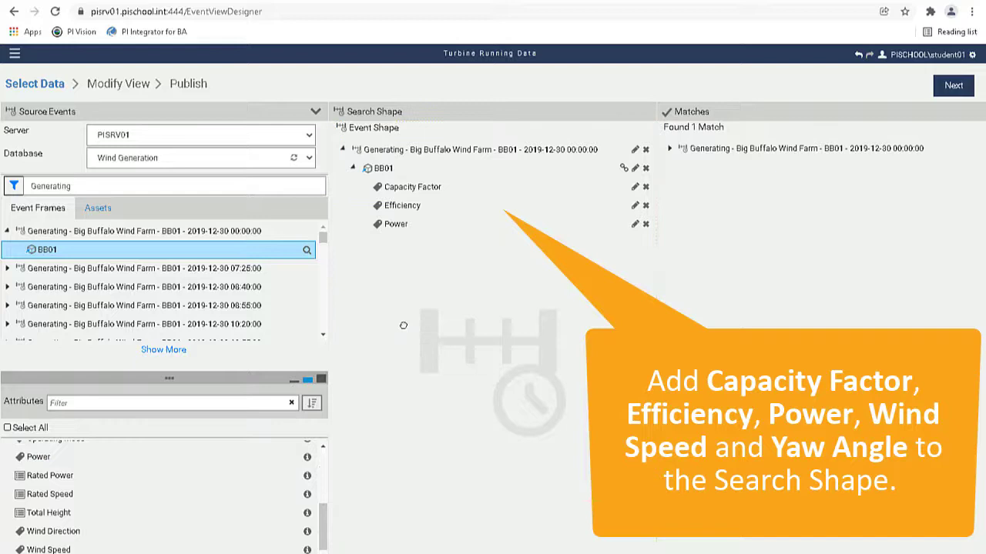
drag(84, 549, 454, 380)
scroll(310, 546, down, 1)
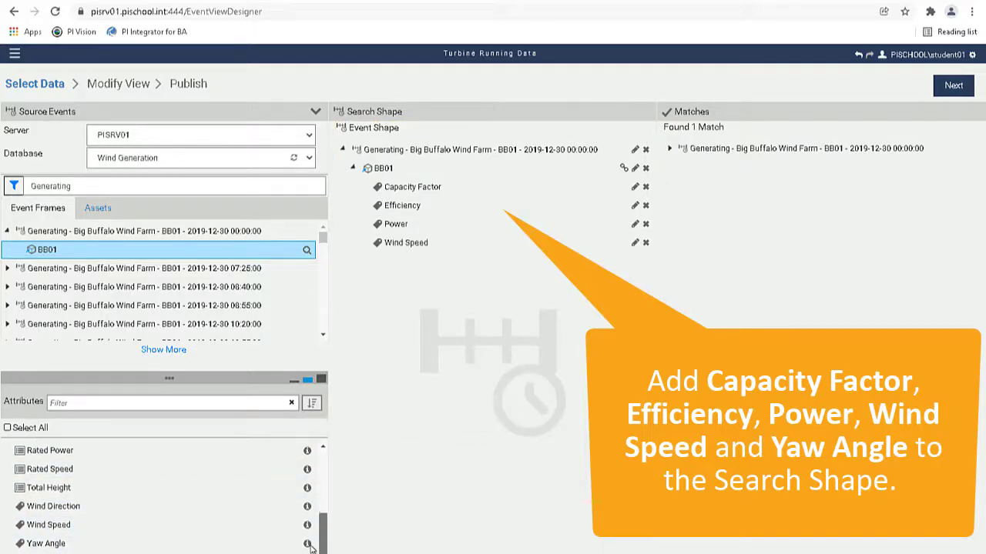
click(125, 543)
drag(125, 543, 456, 339)
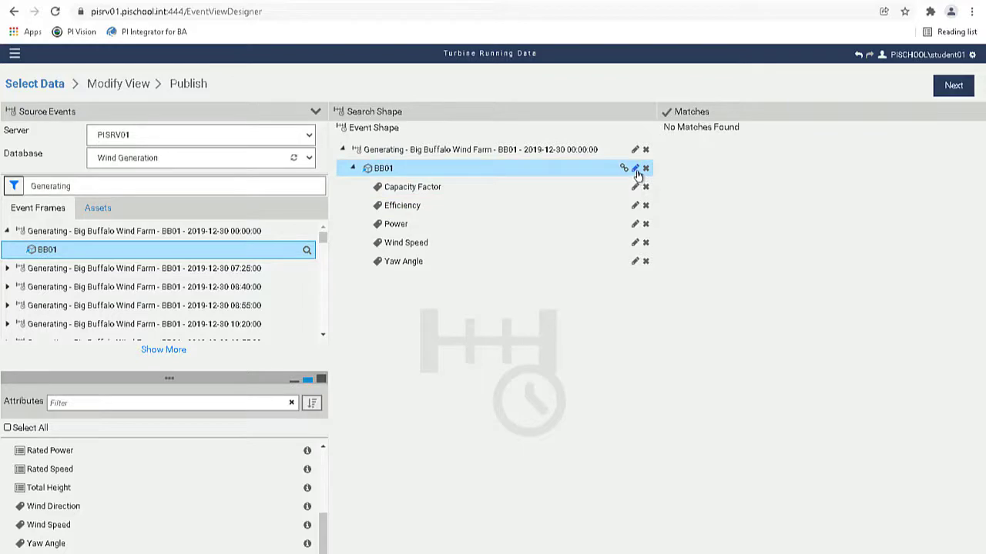
Step: Filter the BB01 asset by the Wind Turbine template instead of its name
click(636, 169)
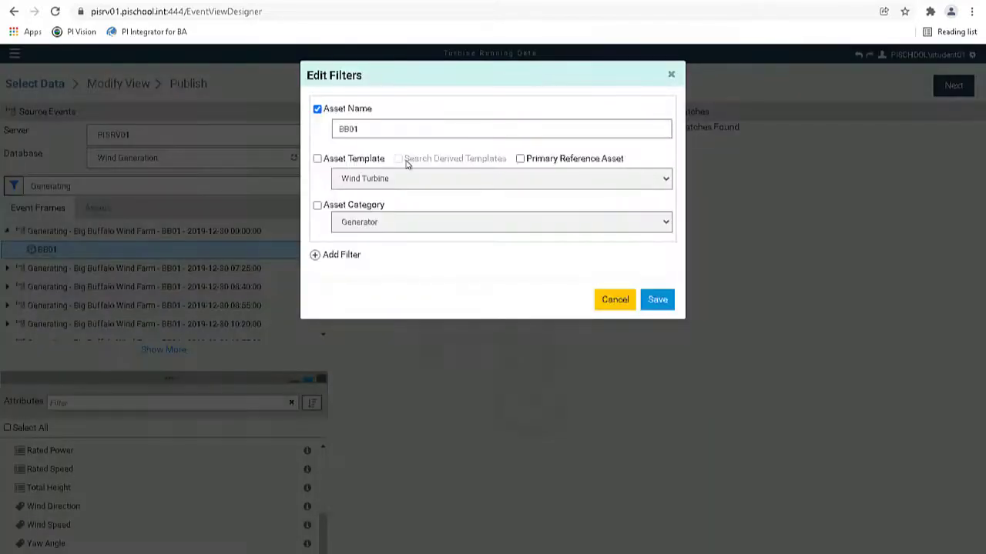
click(317, 109)
click(317, 159)
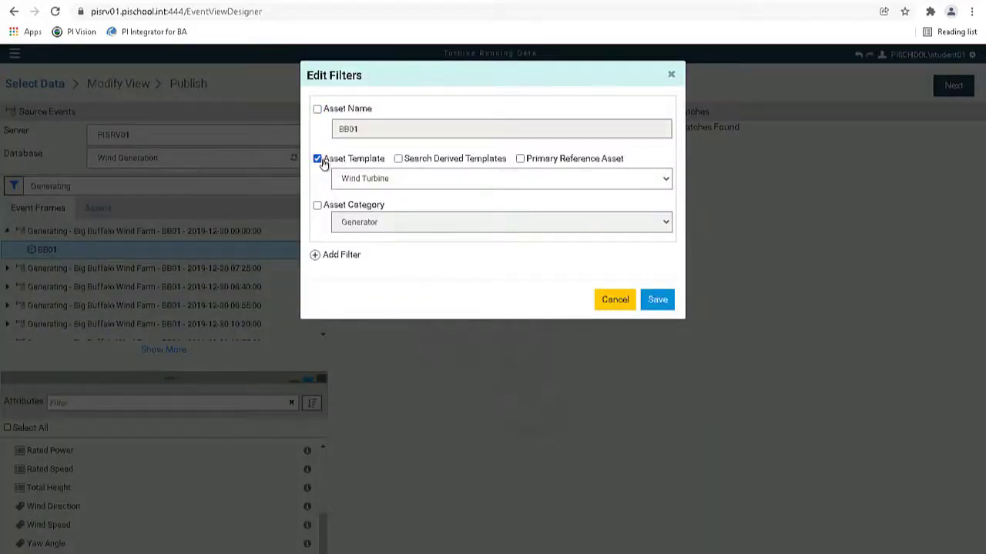
click(662, 302)
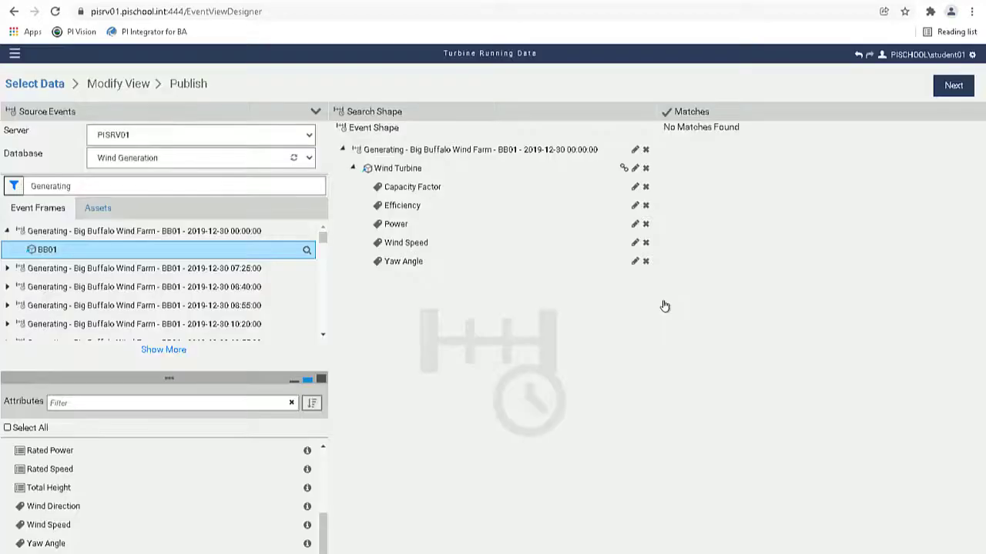
Step: Filter the event frame by the Running template instead of its name
click(635, 150)
click(317, 108)
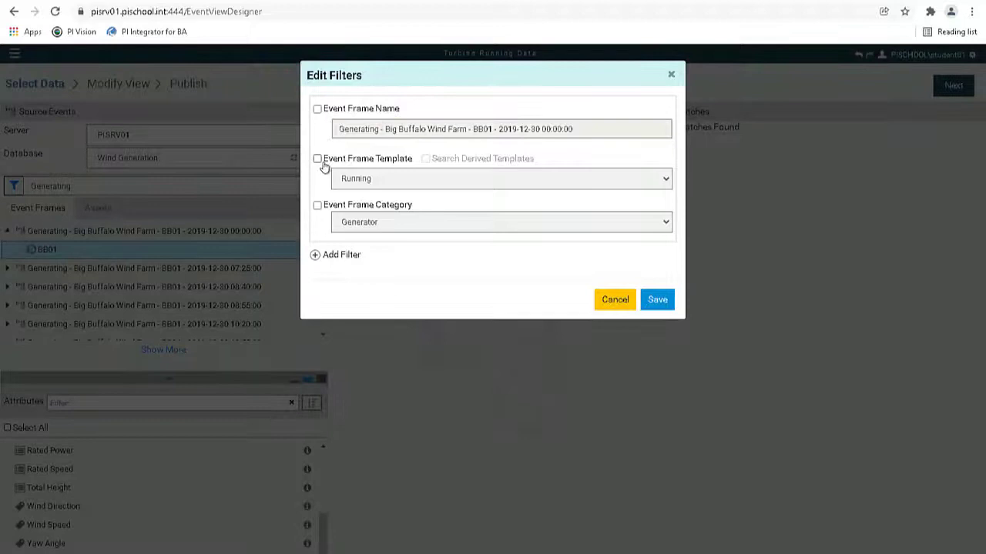
click(317, 159)
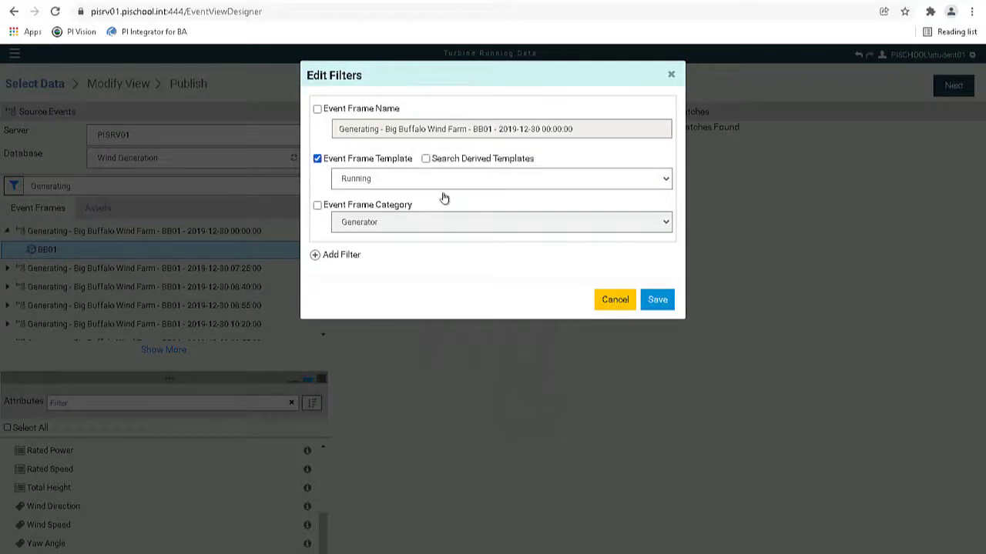
click(655, 301)
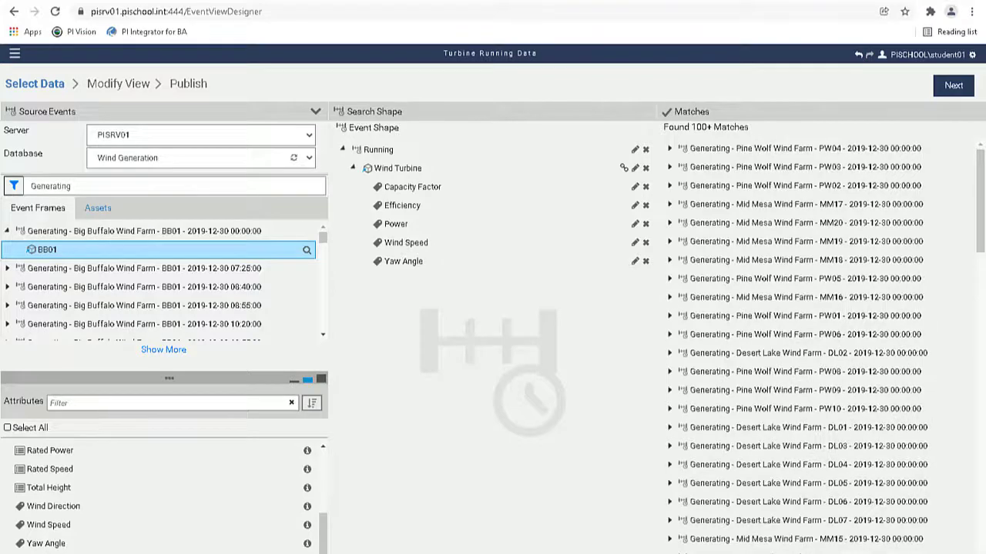
Step: In Modify View, change the start time to 1-1mo and apply it to refresh the preview
click(954, 86)
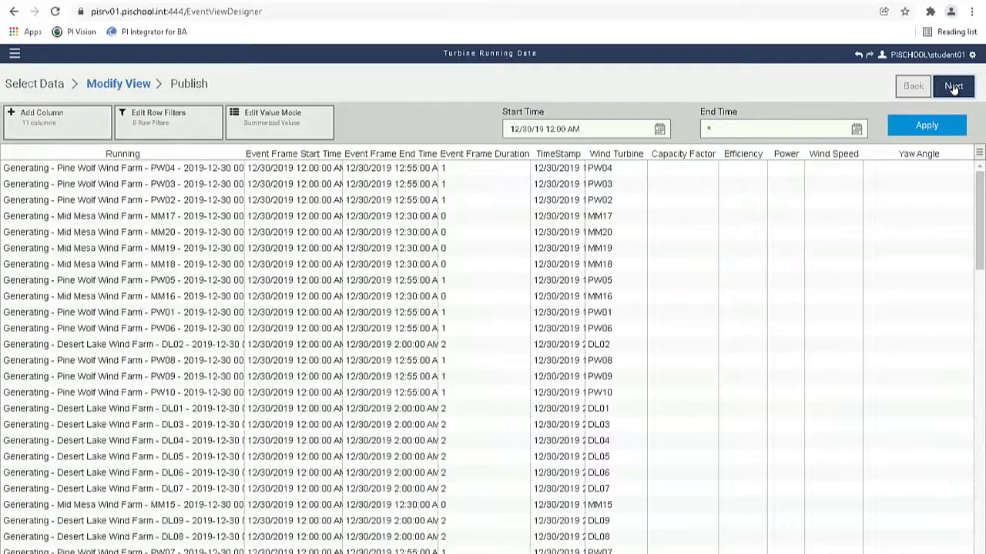
click(608, 128)
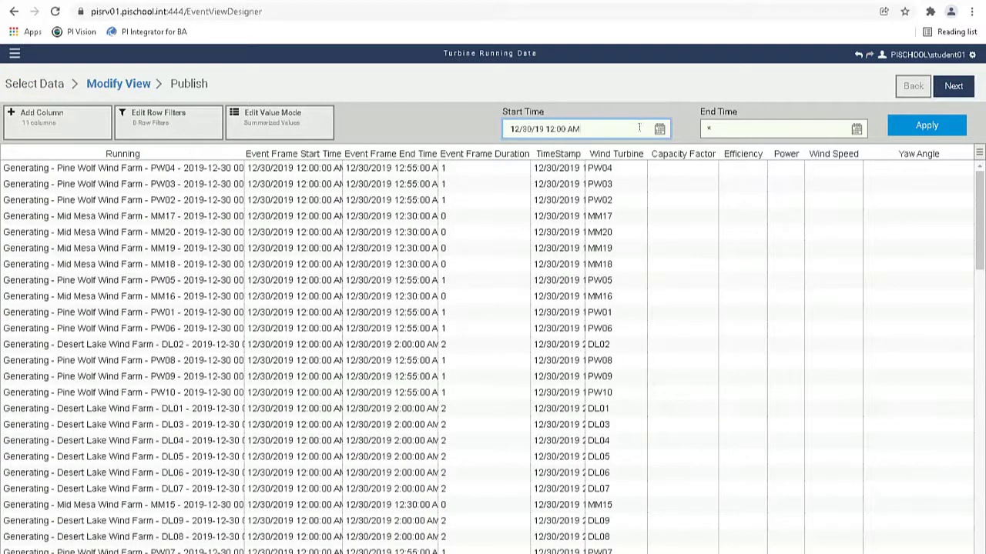
drag(581, 128, 549, 129)
drag(415, 123, 415, 128)
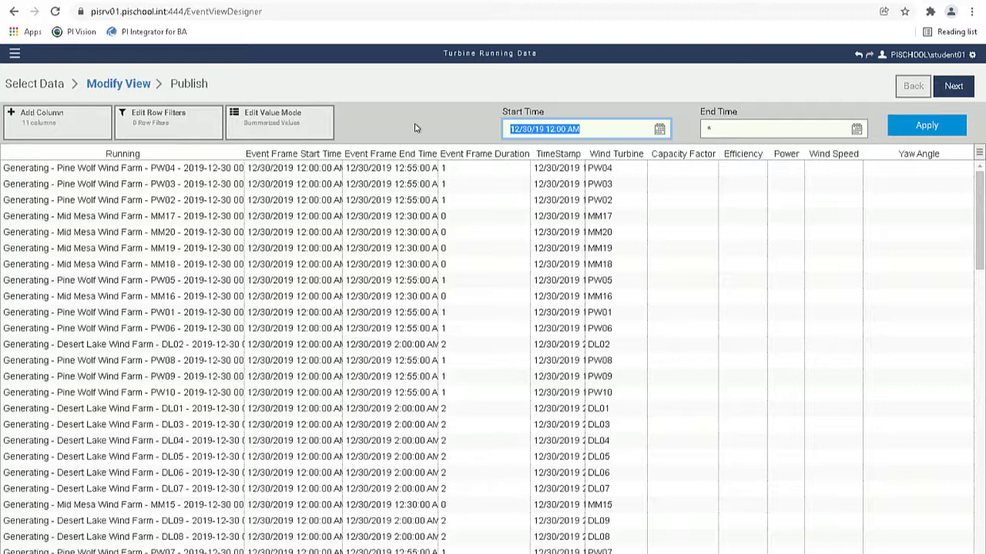
text(1-1mo)
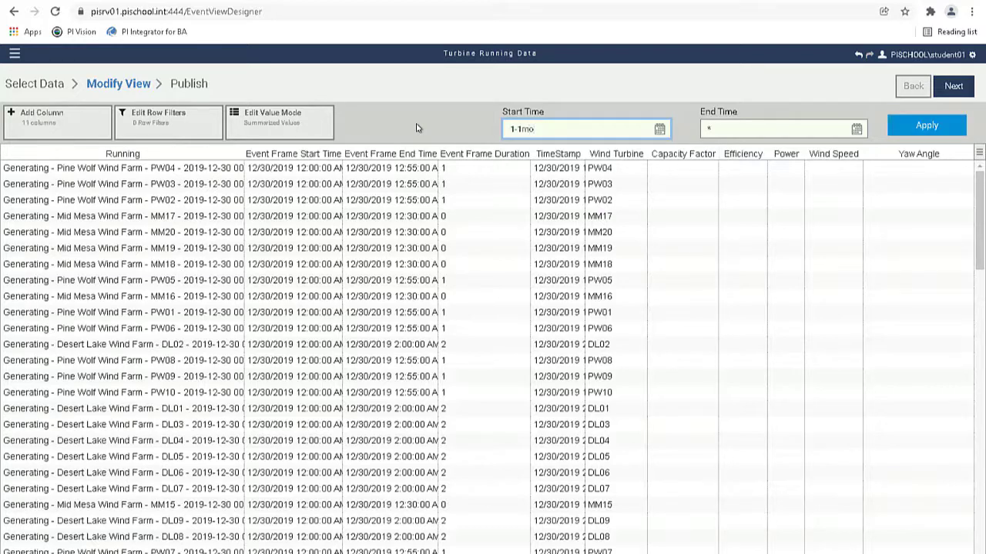
click(907, 127)
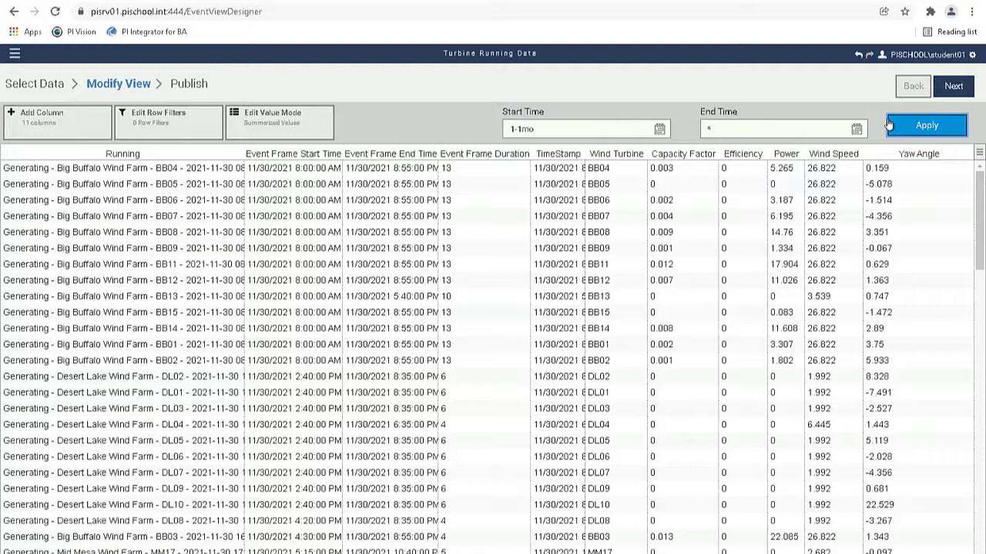
Step: Save a numeric row filter on the Power column: greater than 50
click(165, 131)
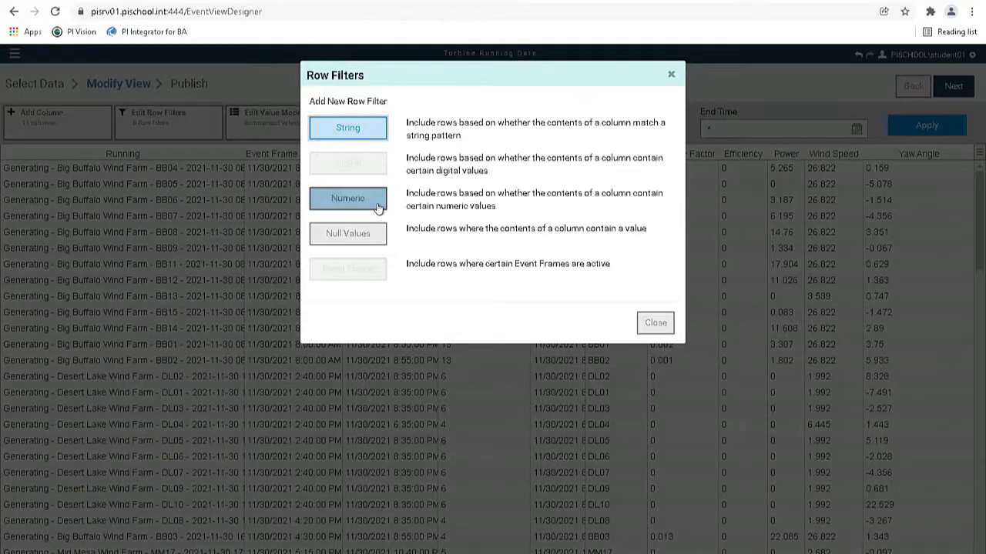
click(378, 201)
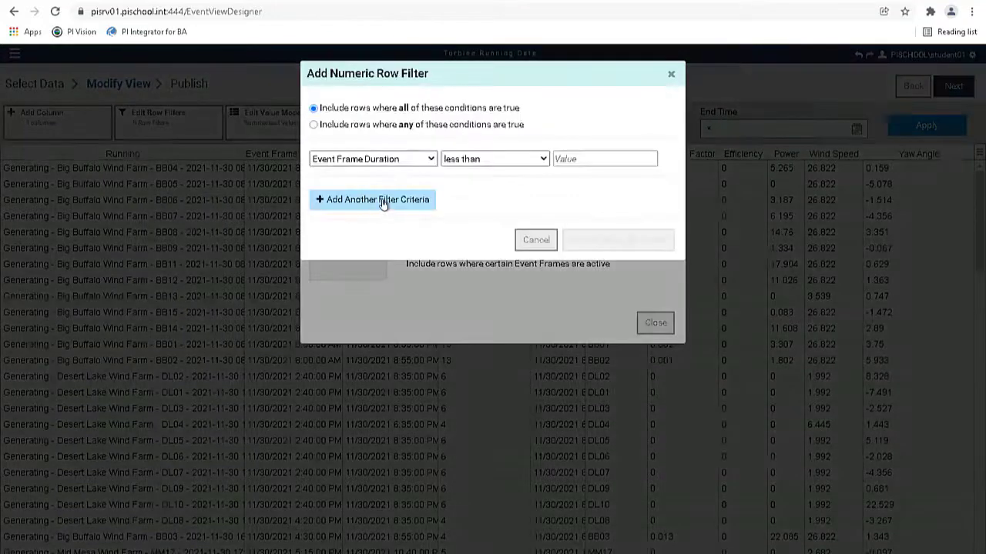
click(423, 160)
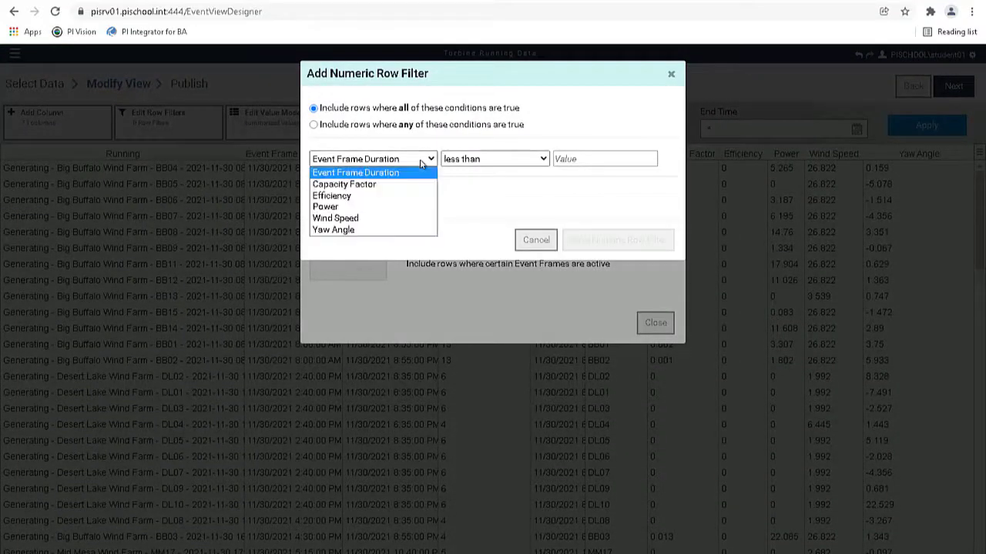
click(391, 208)
click(494, 161)
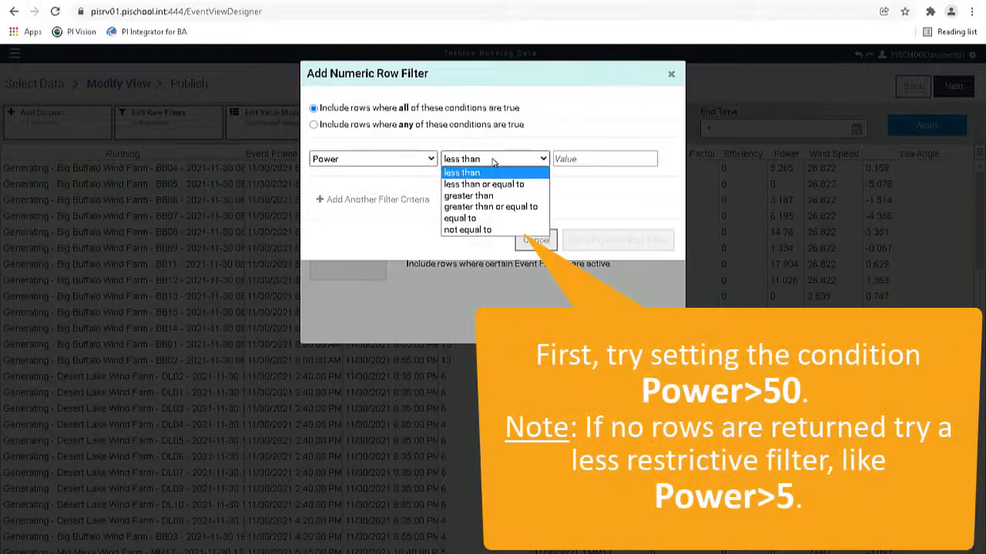
click(496, 198)
click(601, 157)
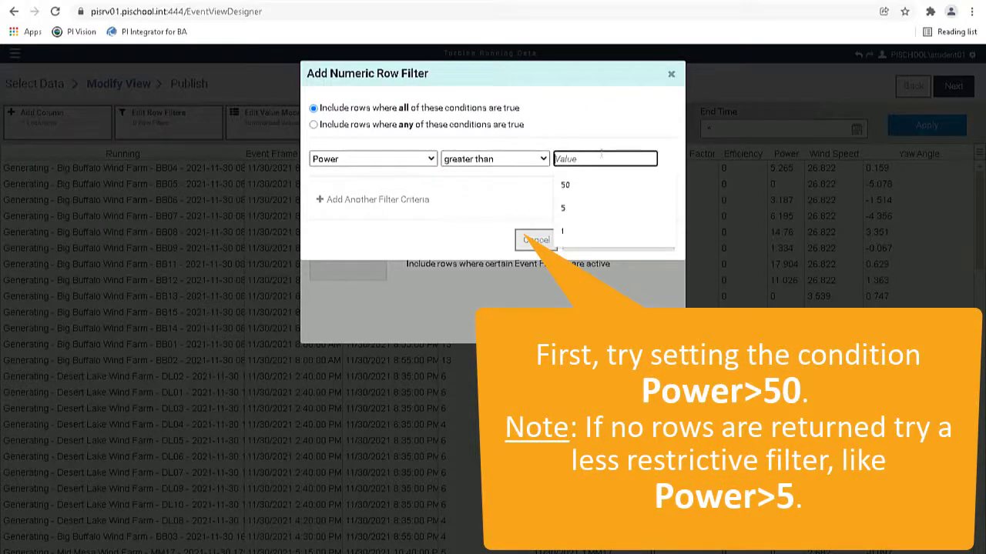
text(50)
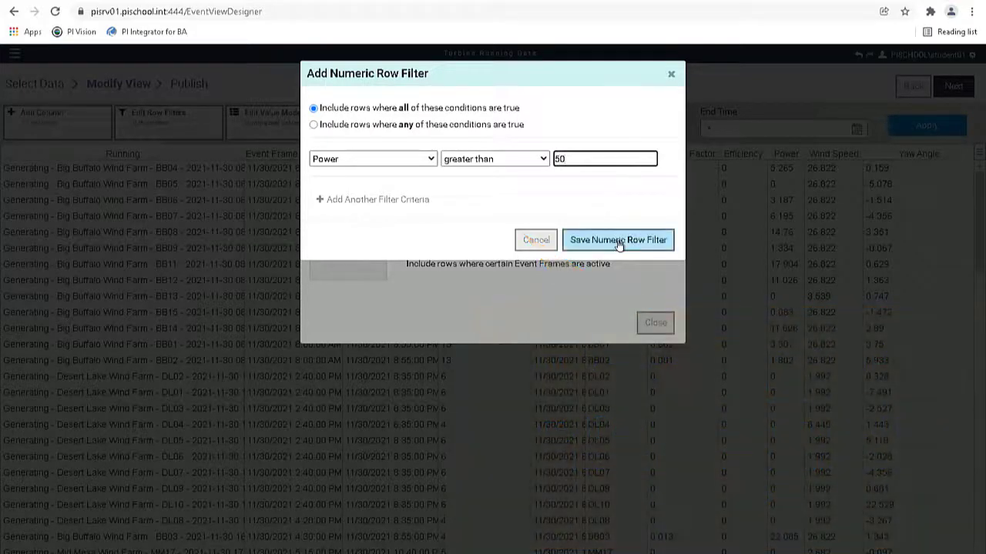
click(619, 243)
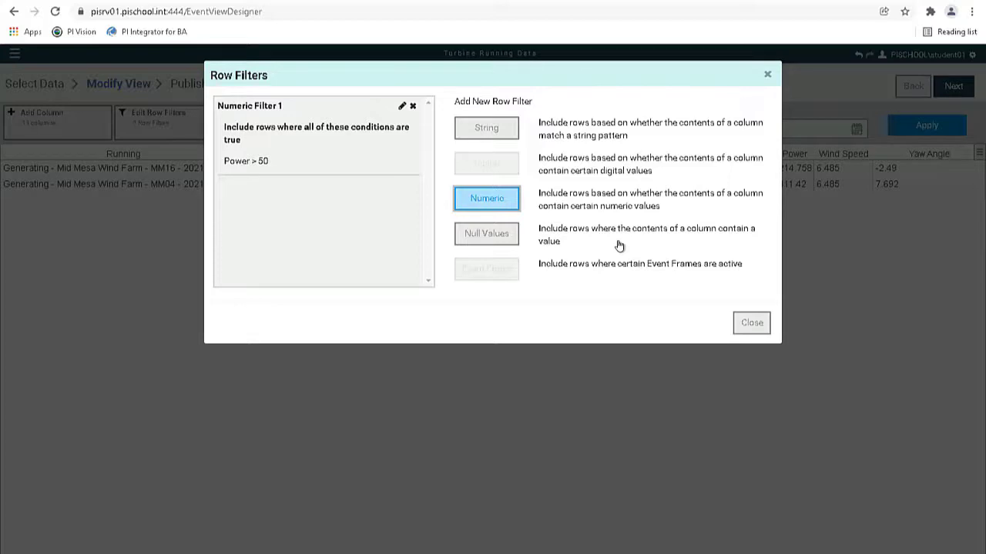
Step: Close Row Filters and switch the value mode to Sampled Values at a 5-minute interval
click(758, 330)
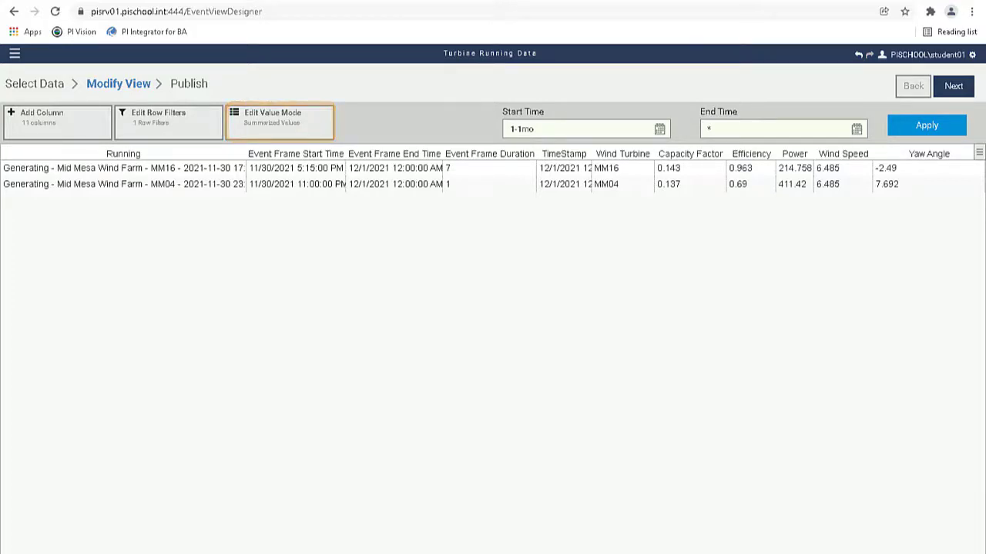
click(268, 131)
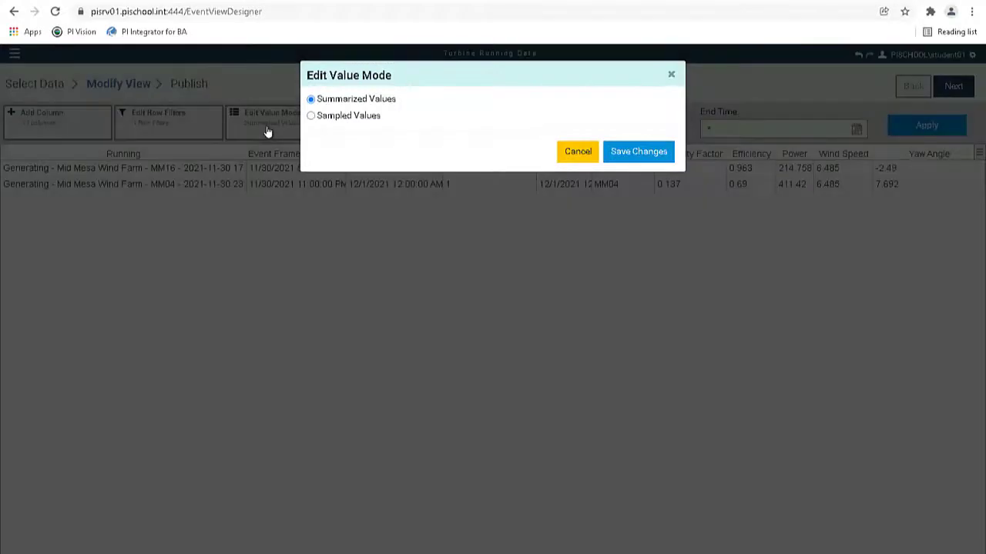
click(338, 116)
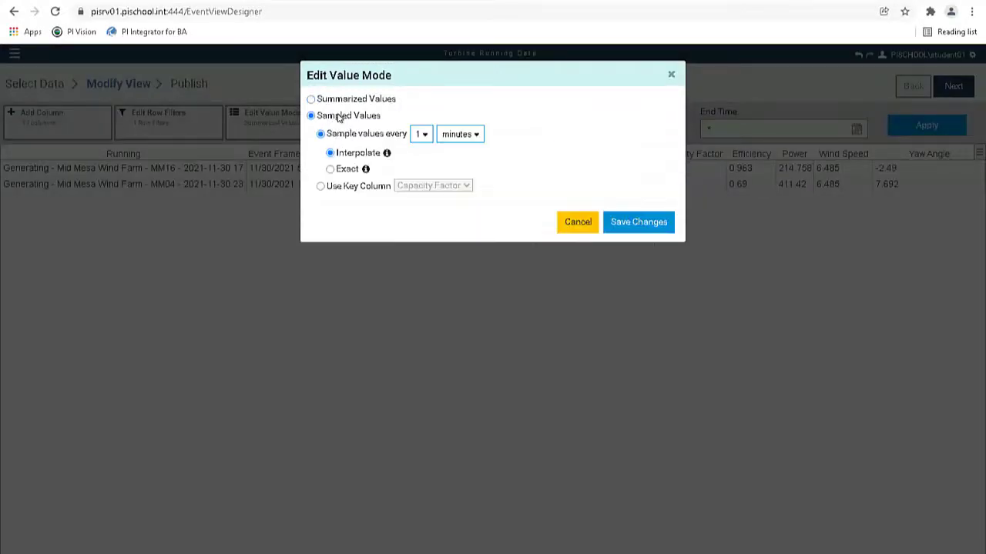
click(423, 136)
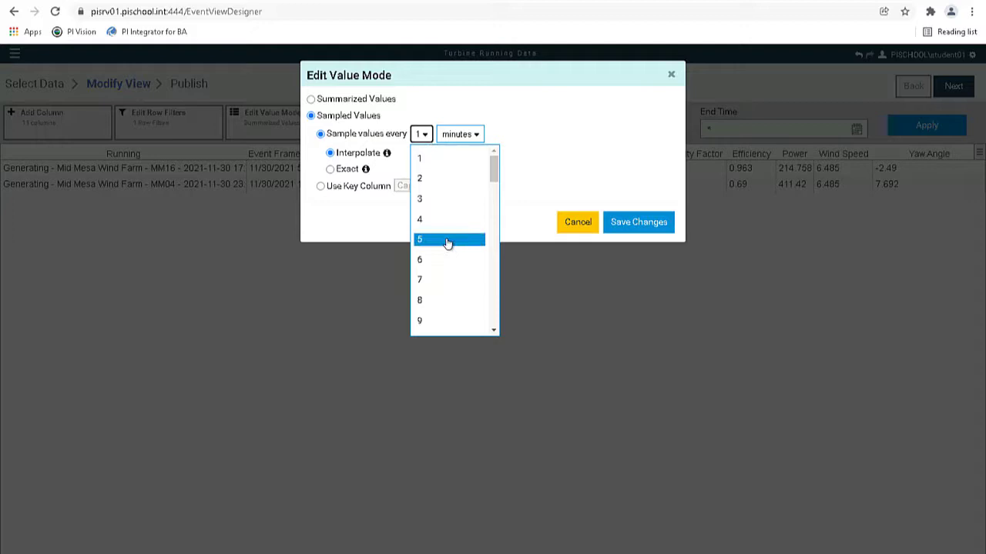
click(447, 240)
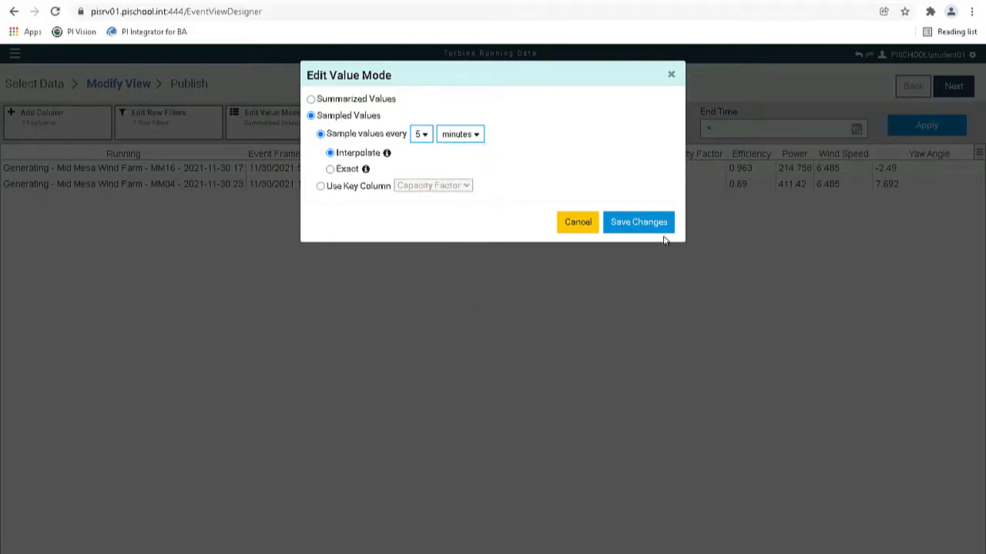
click(645, 225)
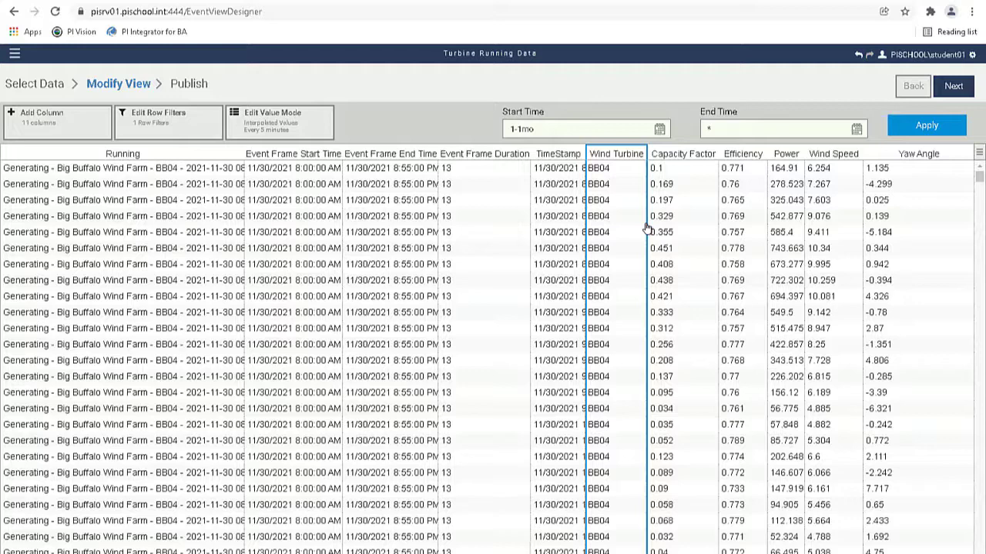
Step: Select the Event Frame Duration column and remove it in Column Details
click(500, 157)
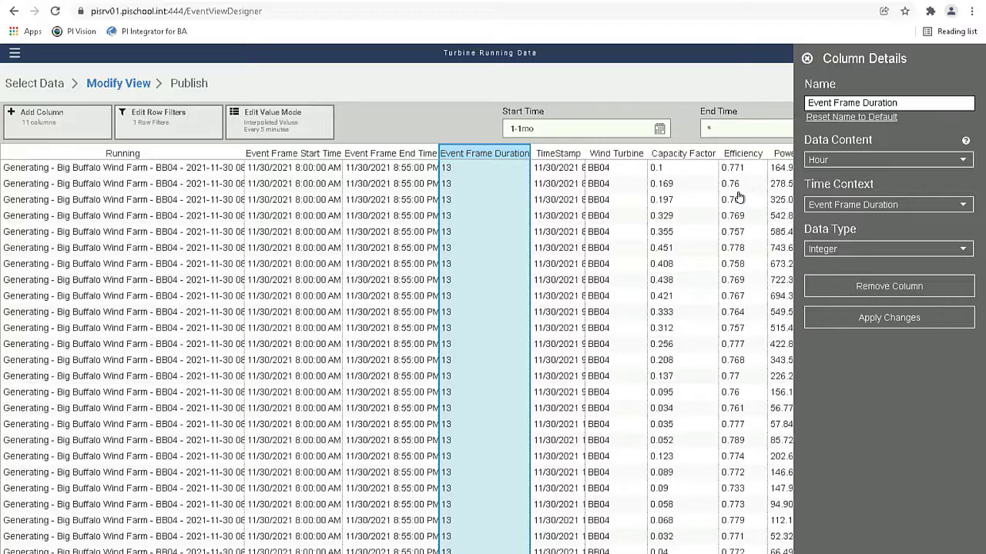
click(888, 287)
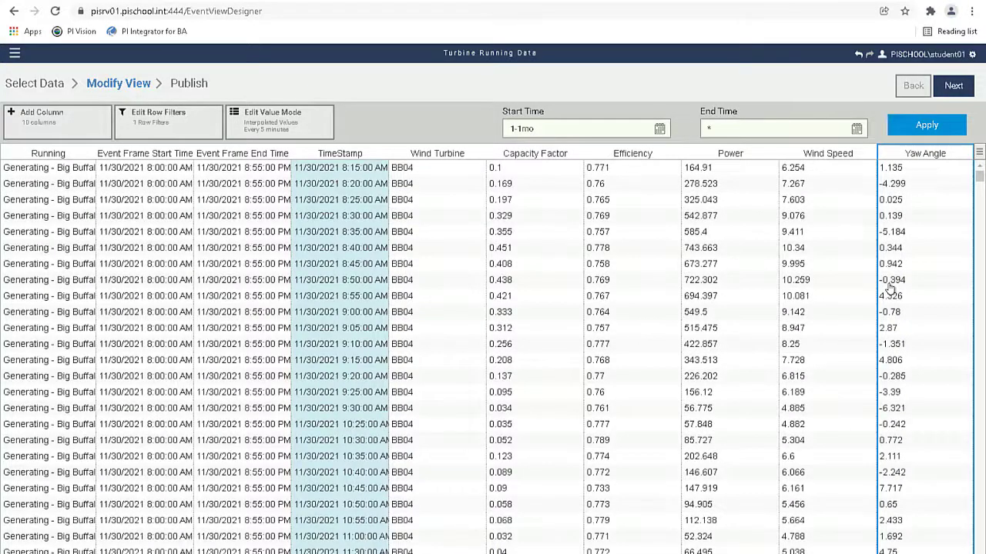
Step: Publish Turbine Running Data to SQL Server, scheduled to run every 5 minutes
click(954, 87)
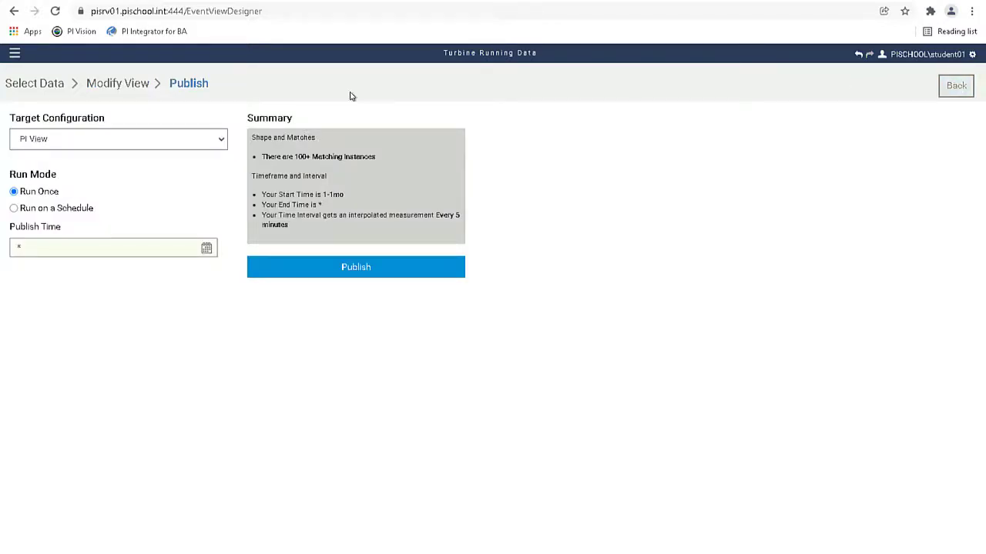
click(99, 142)
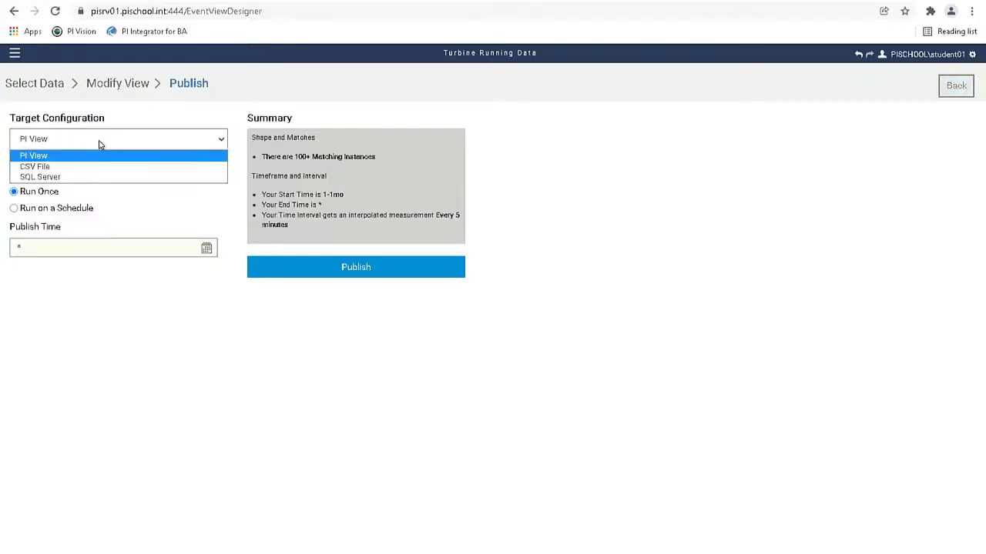
click(76, 179)
click(77, 208)
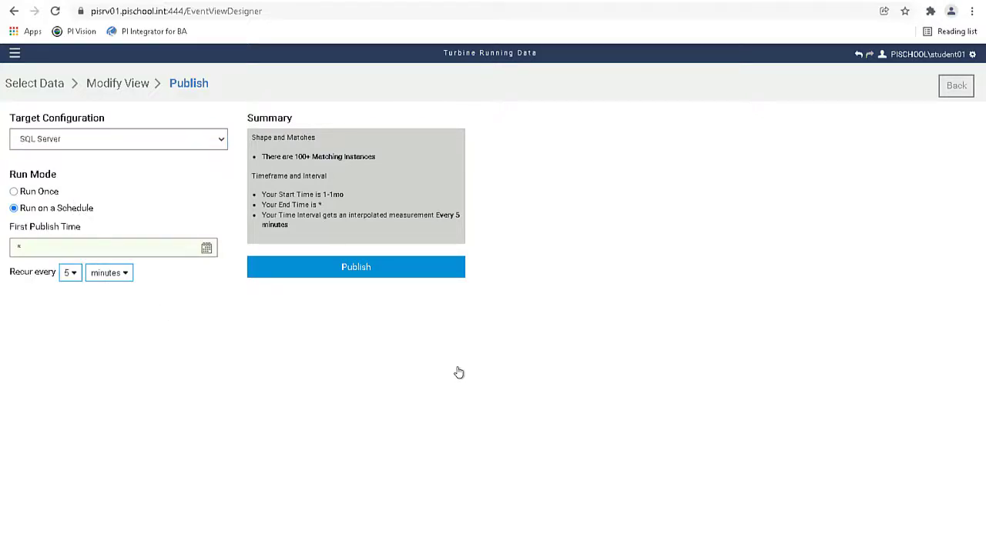
click(433, 268)
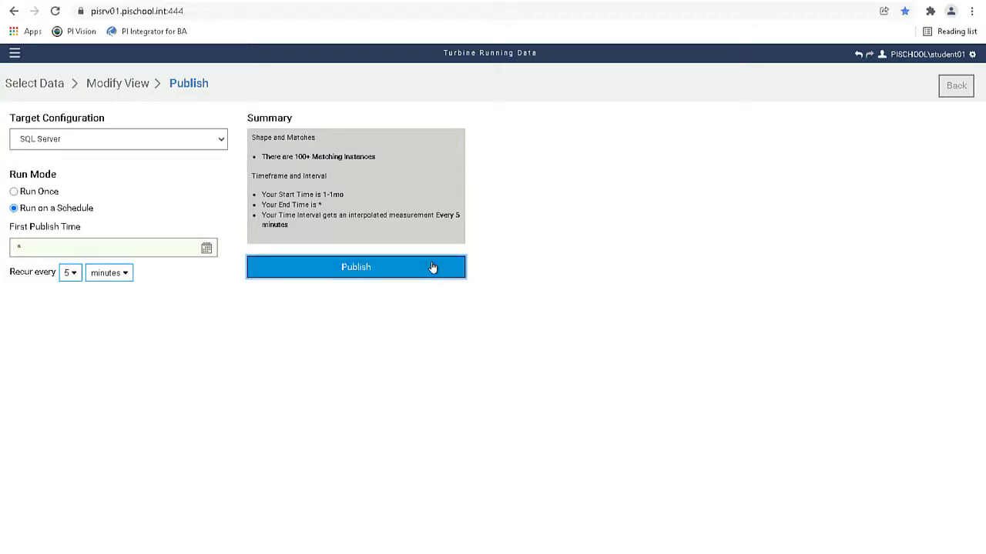